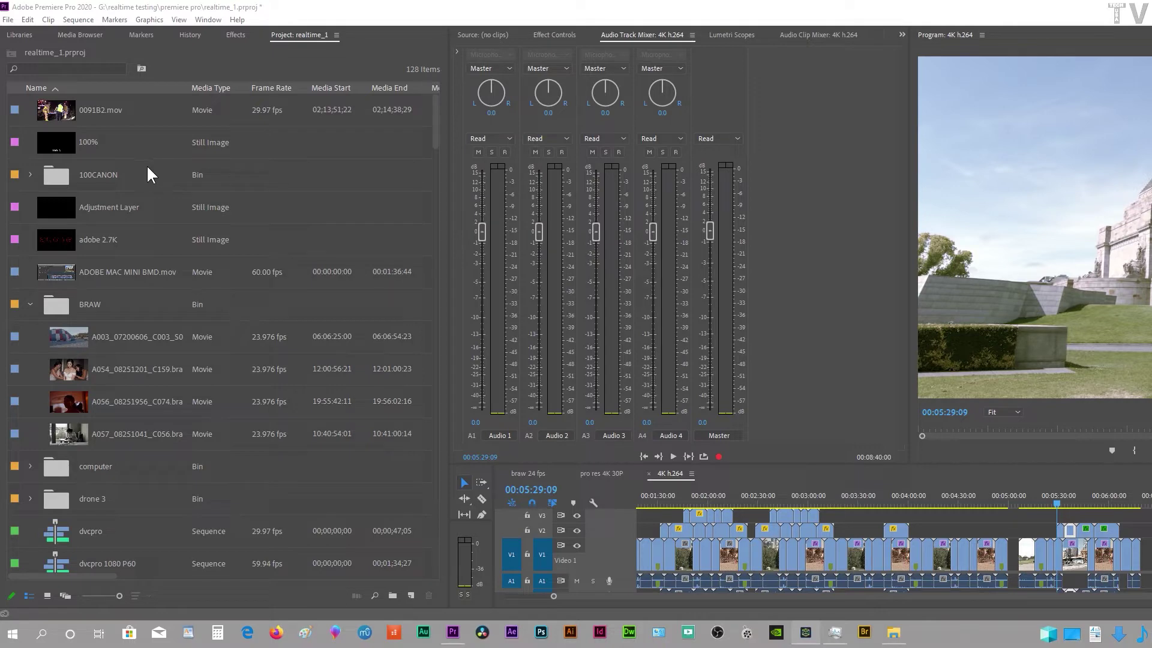
Step: Select the 100CANON bin and review the Project Settings renderer choices without changing them
click(147, 168)
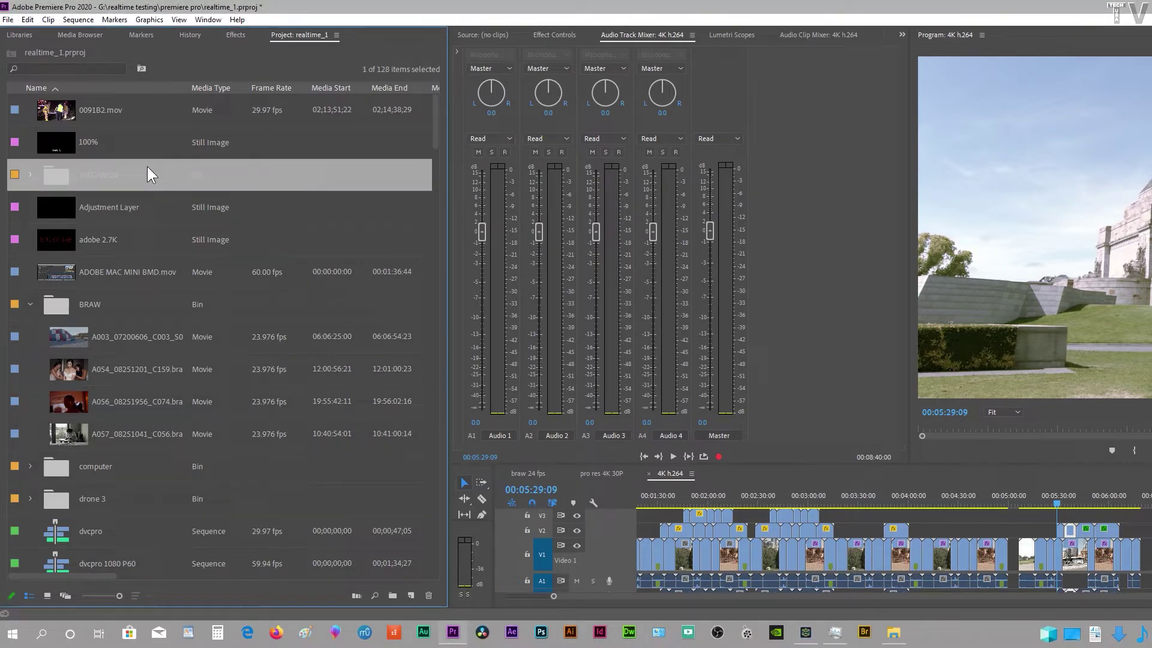
click(9, 19)
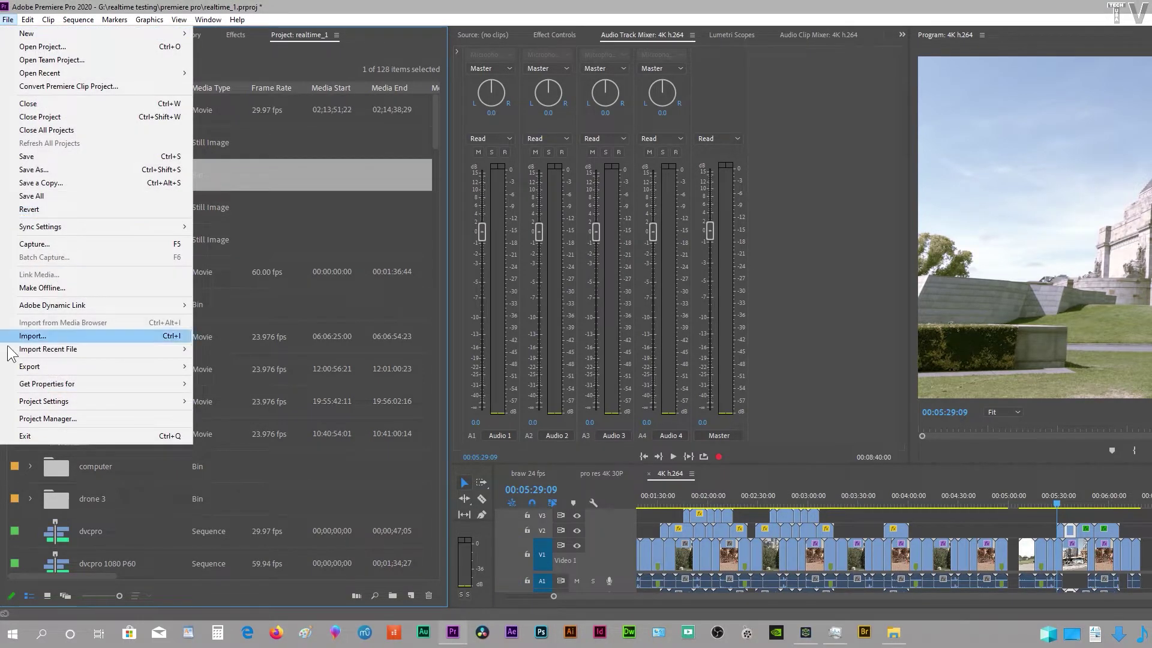
mouse_move(63, 405)
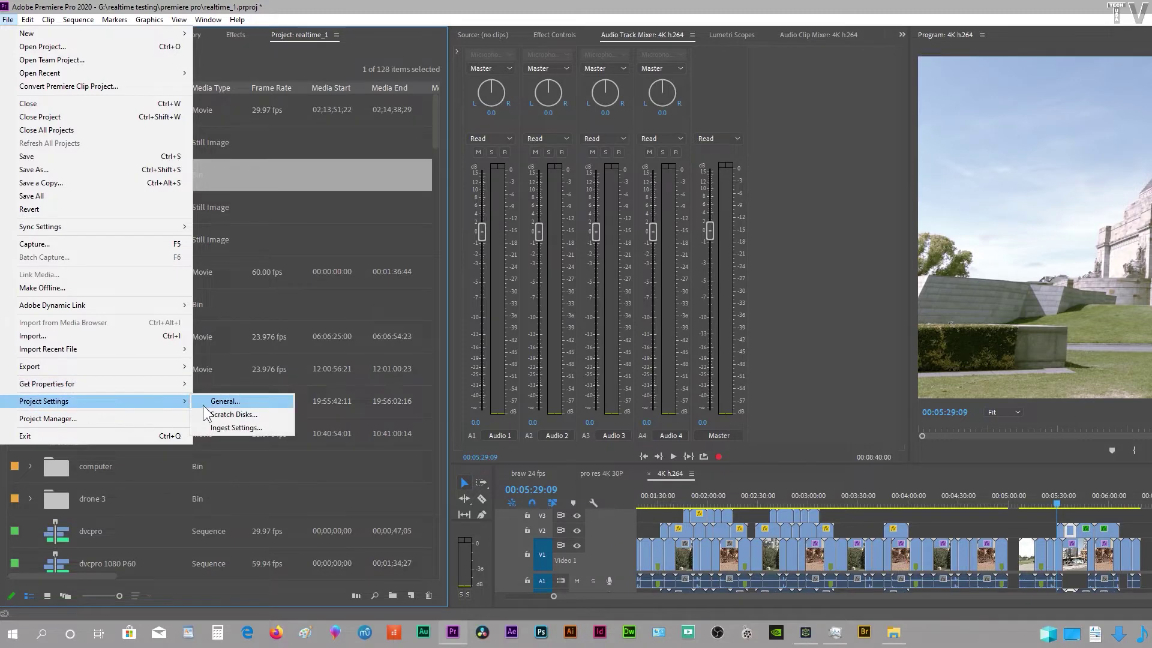
click(227, 401)
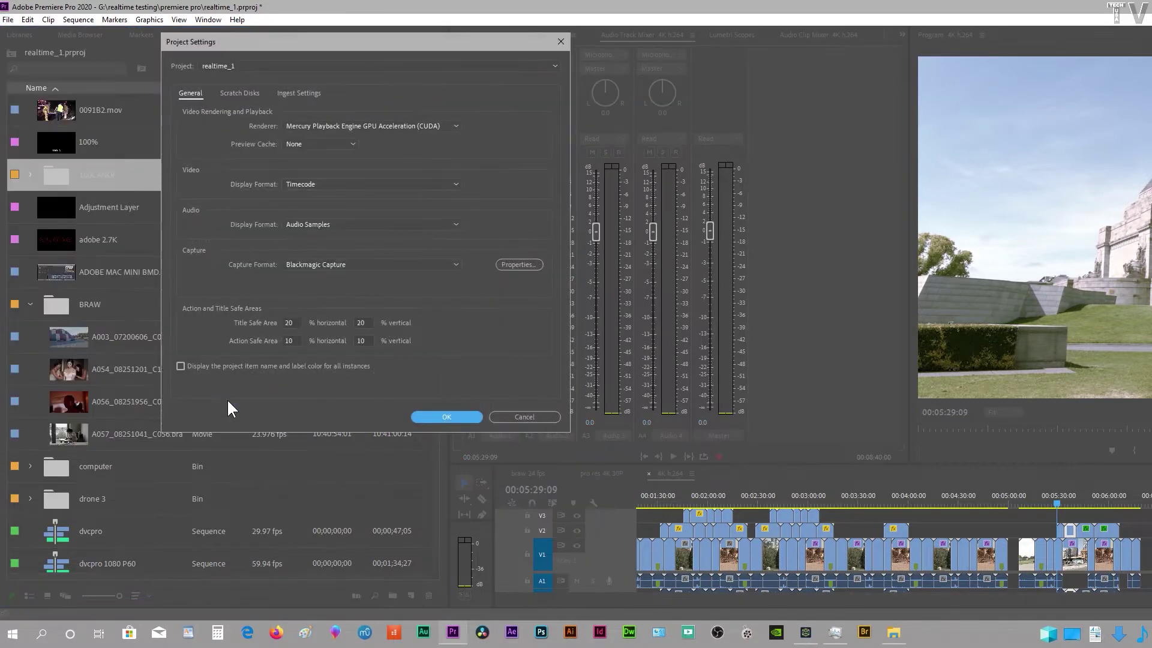
click(382, 130)
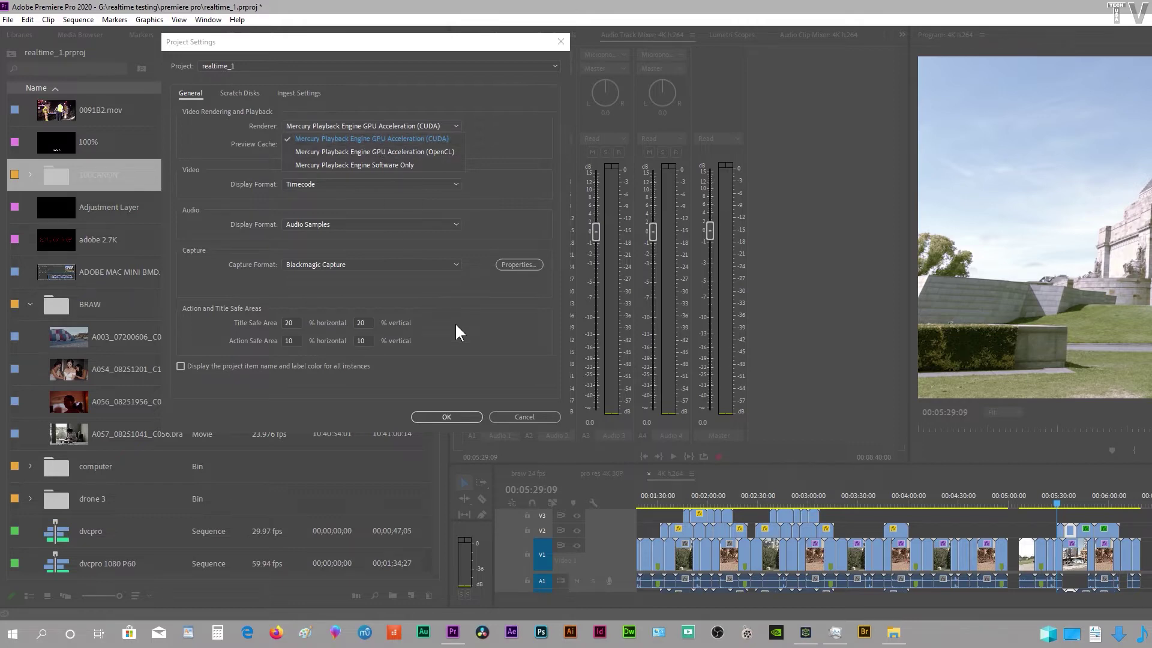
click(456, 416)
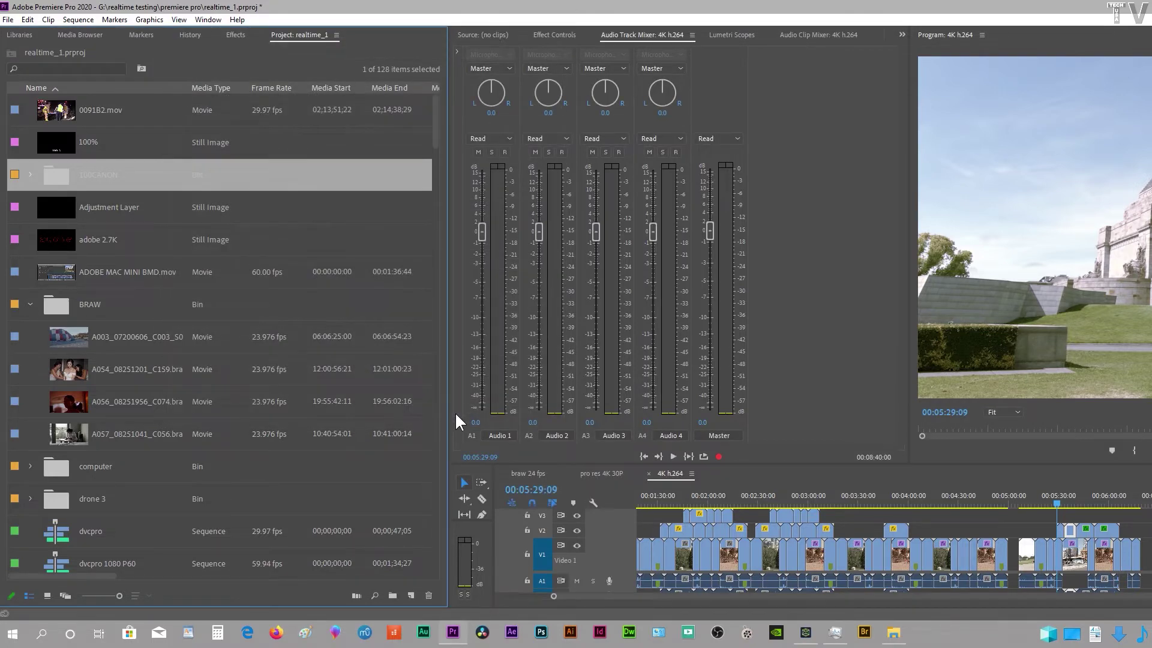
Step: Confirm 'Enable hardware accelerated decoding' is checked in Media preferences
click(28, 20)
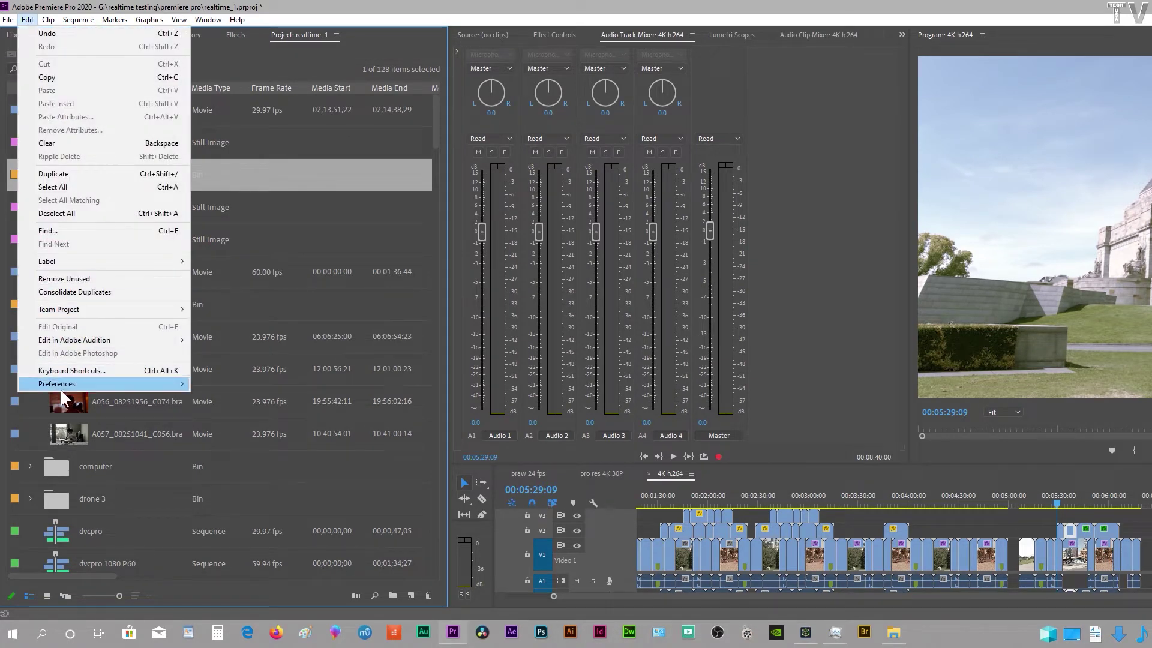
mouse_move(62, 387)
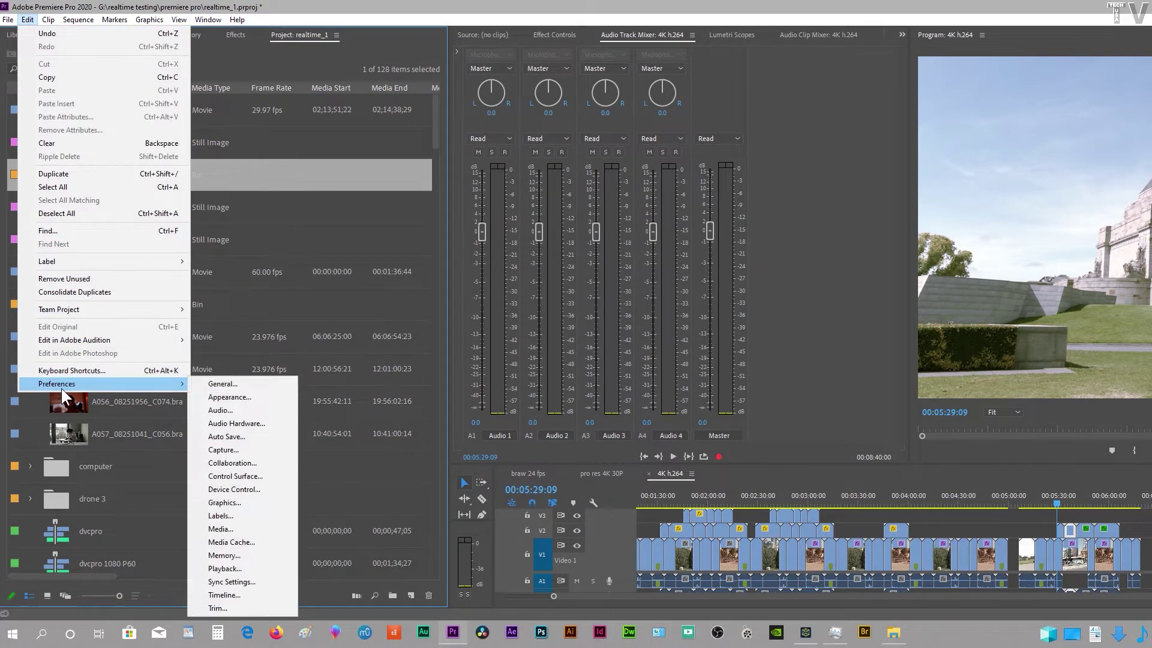
click(220, 529)
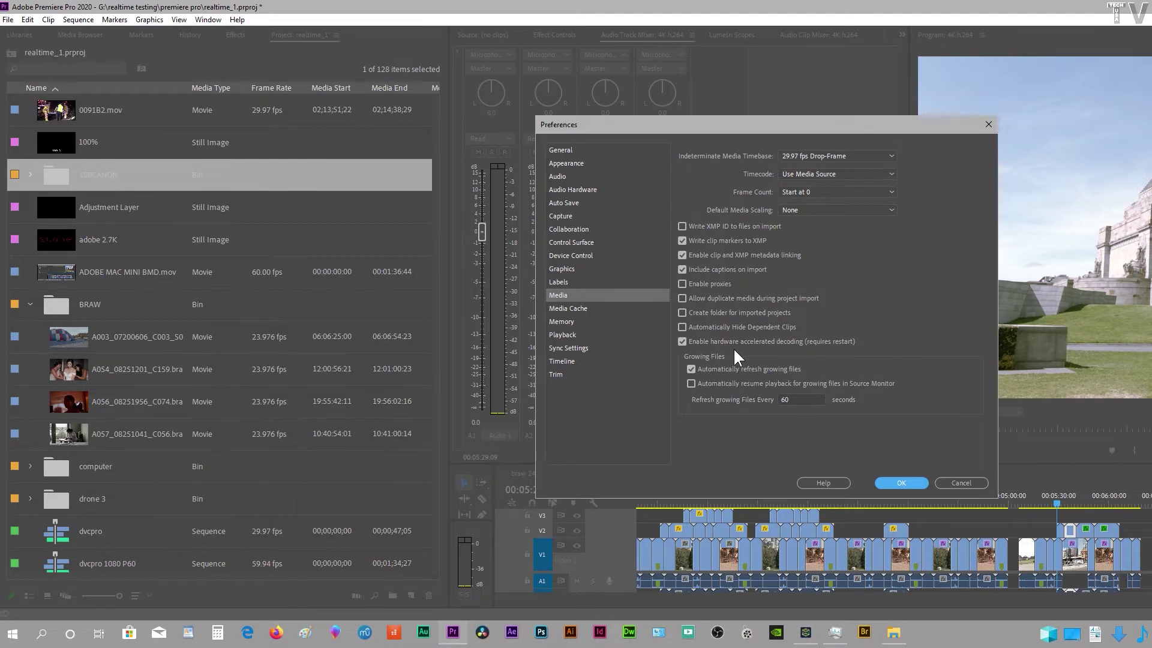
click(883, 477)
Step: Show Task Manager's Performance view and the GIGABYTE 3D OSD while playing the 4K h.264 sequence
click(836, 635)
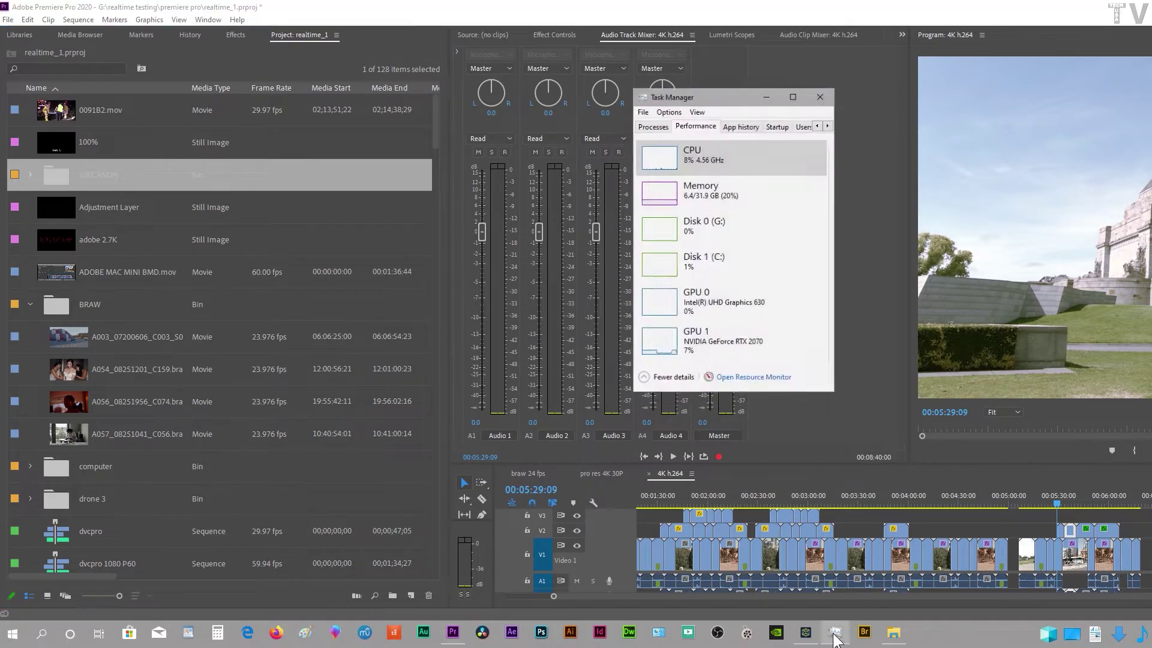
click(806, 633)
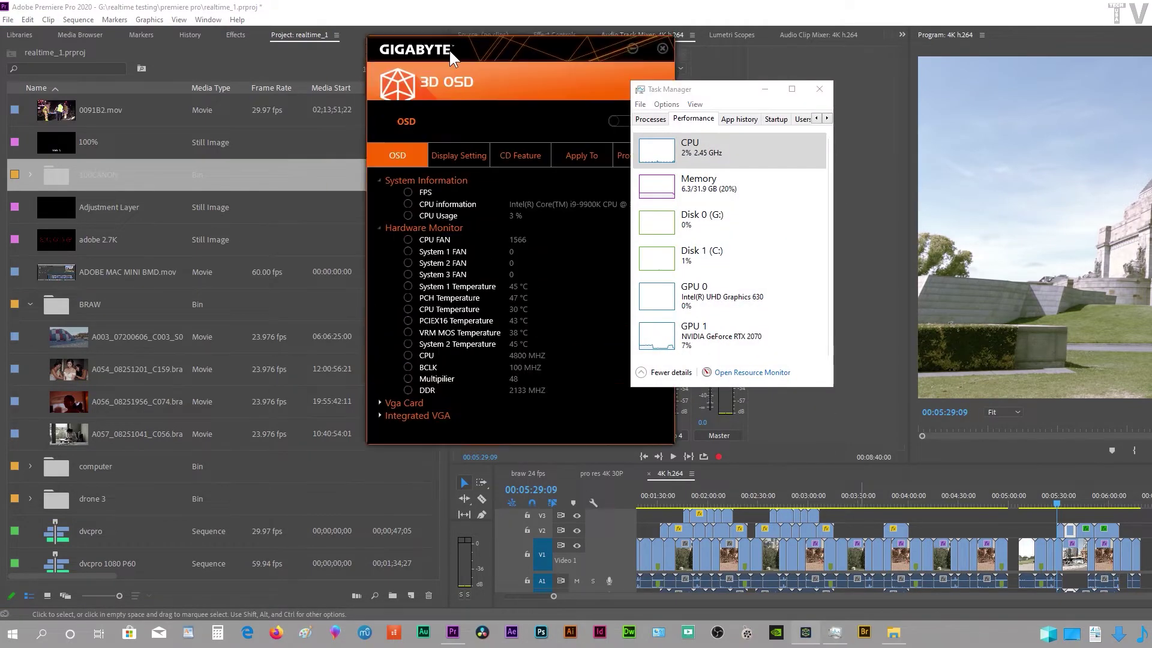
drag(731, 96, 722, 226)
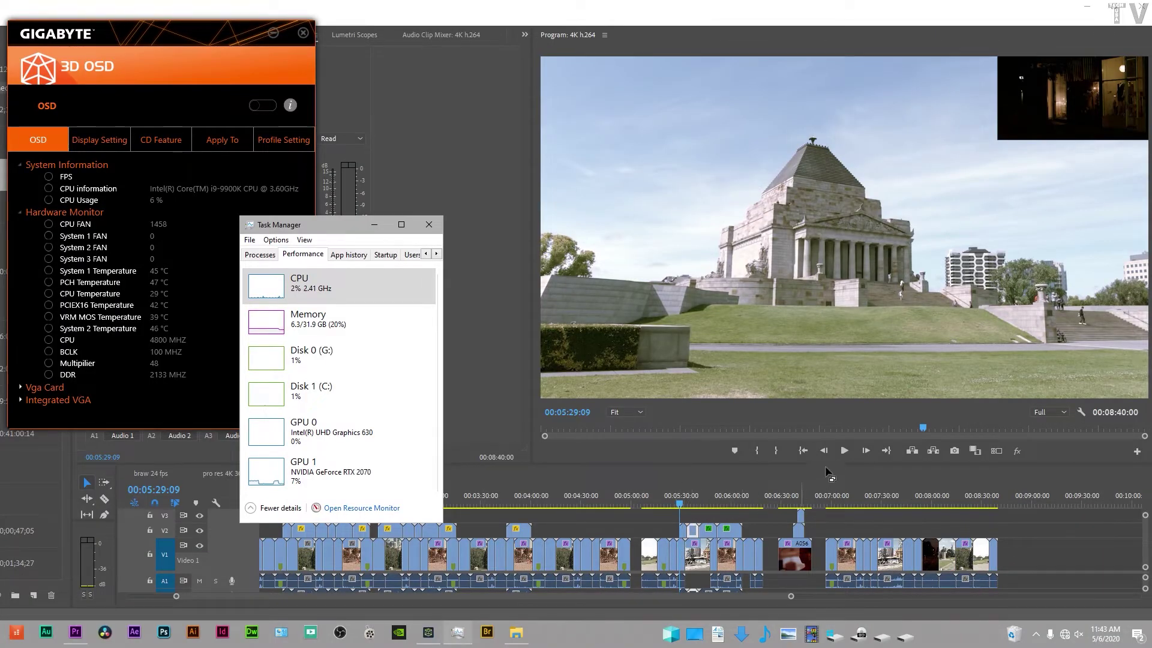
click(841, 449)
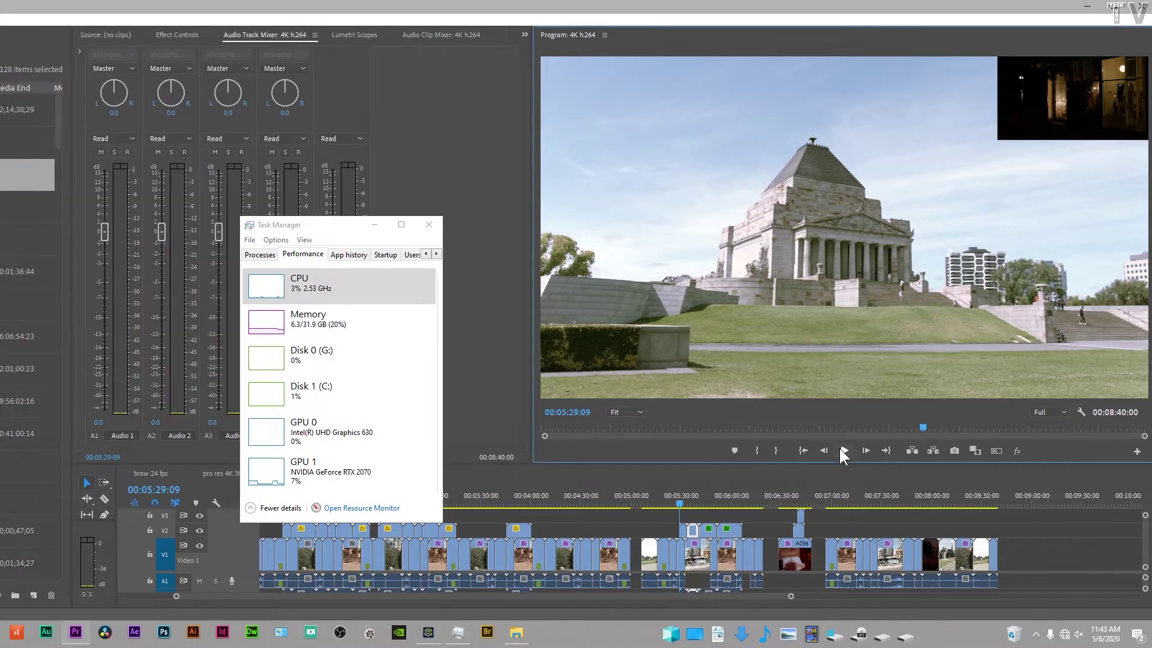
click(428, 634)
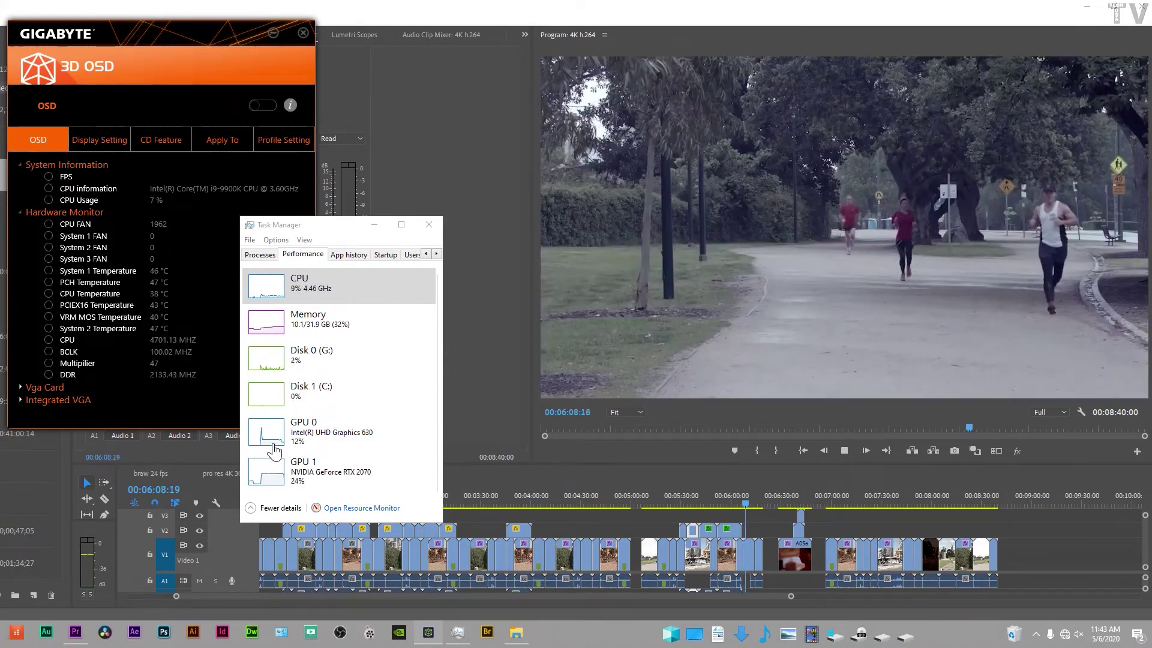
Step: Stop playback and turn off hardware accelerated decoding in Media preferences
click(612, 487)
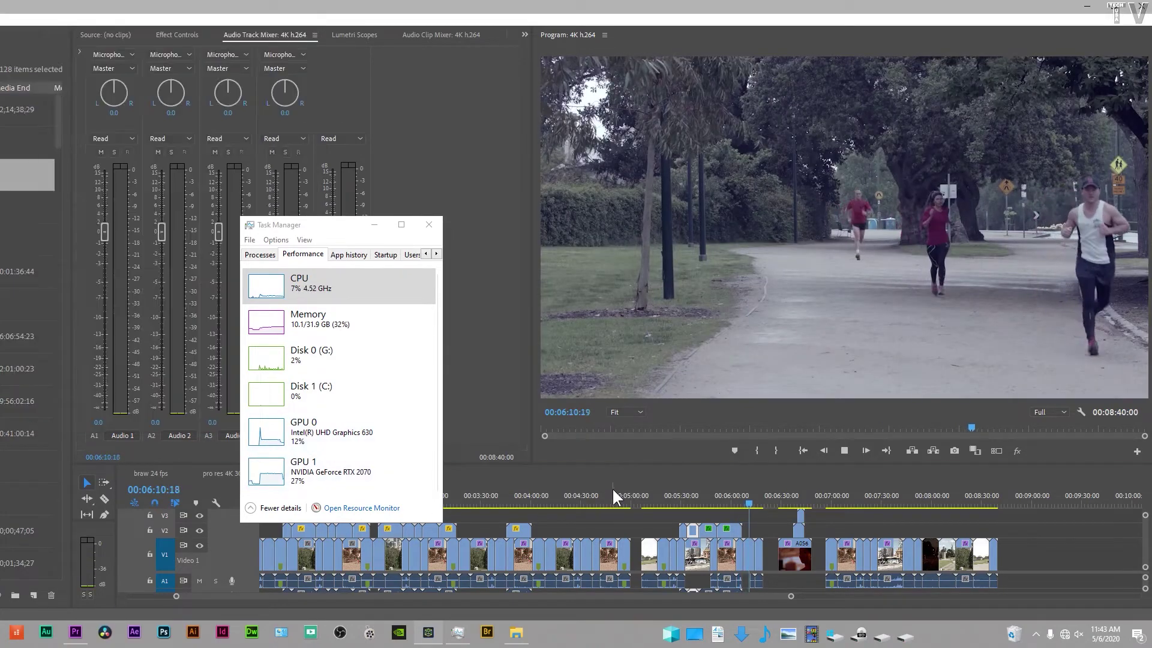
click(370, 227)
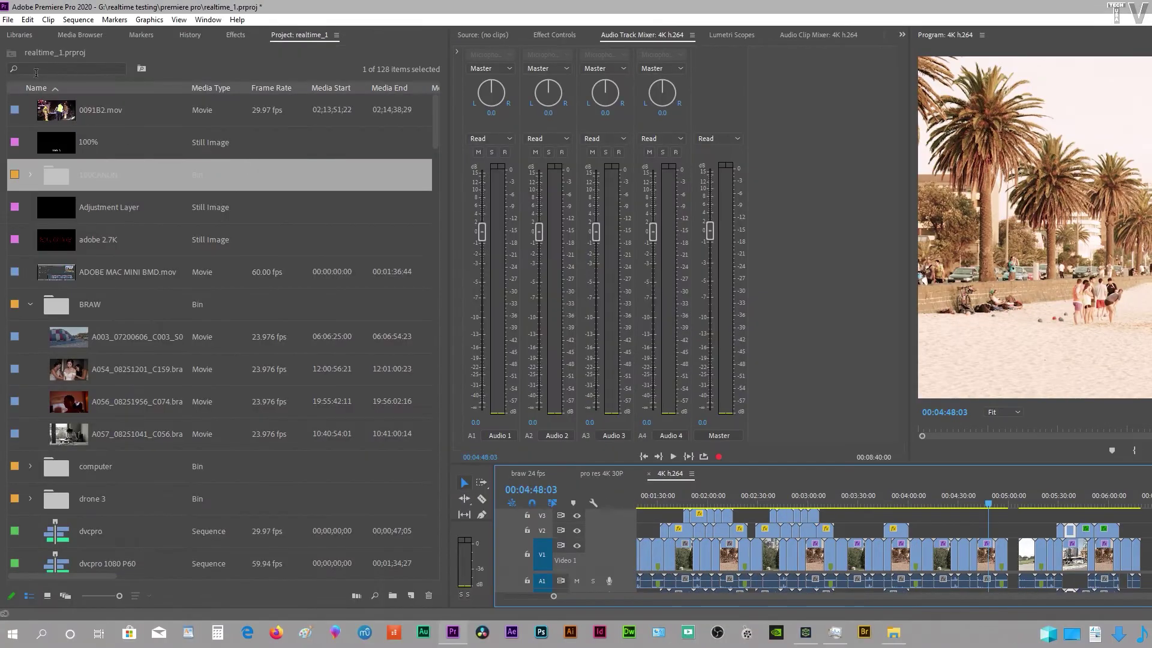
click(7, 20)
mouse_move(30, 20)
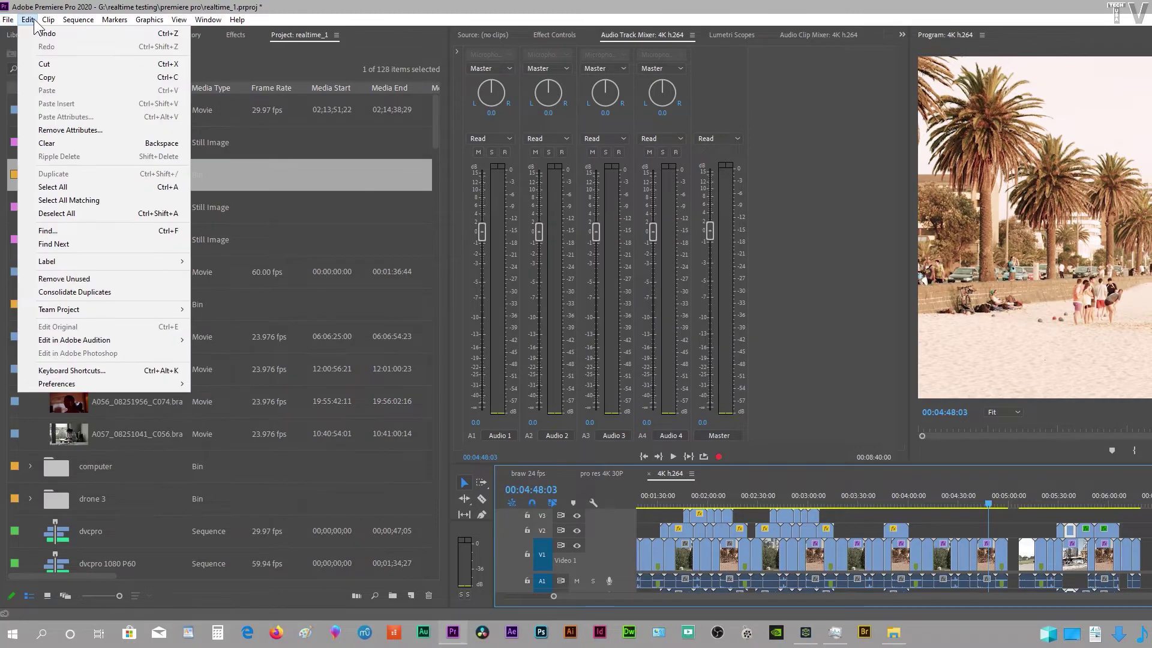
mouse_move(45, 384)
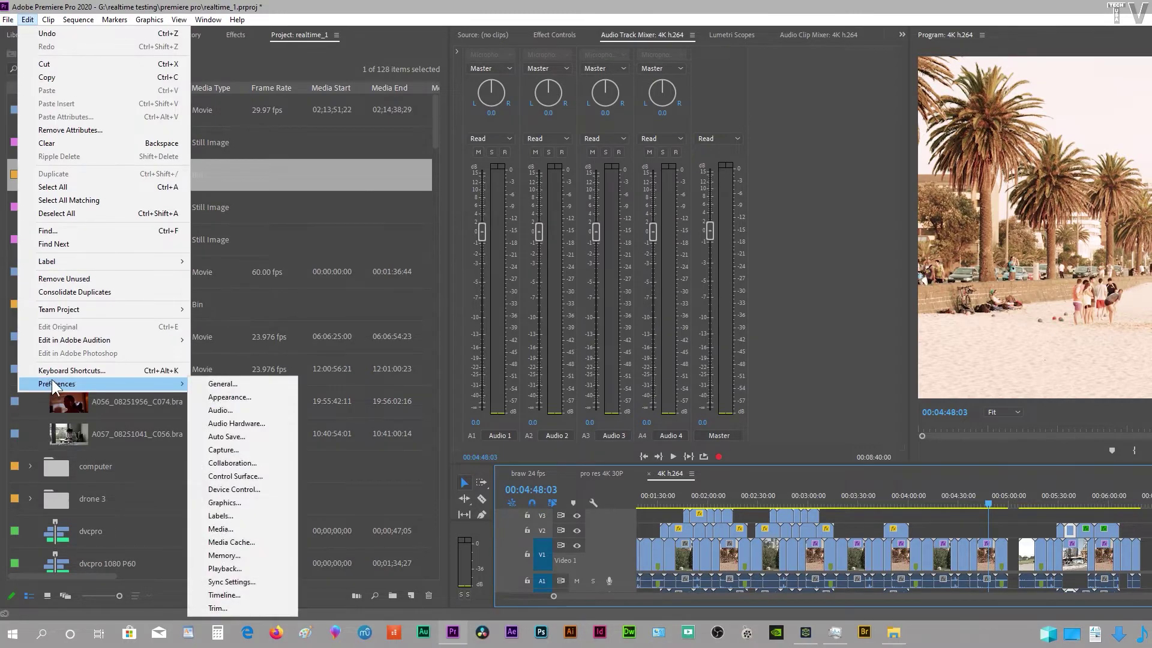
click(217, 540)
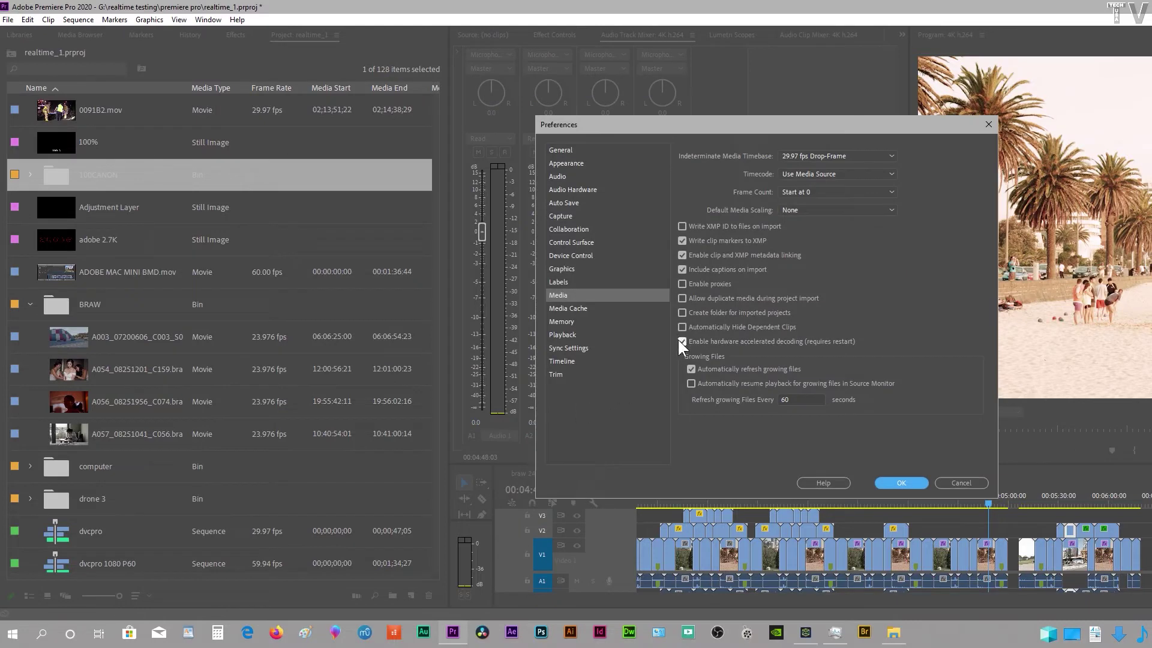
click(679, 340)
click(887, 483)
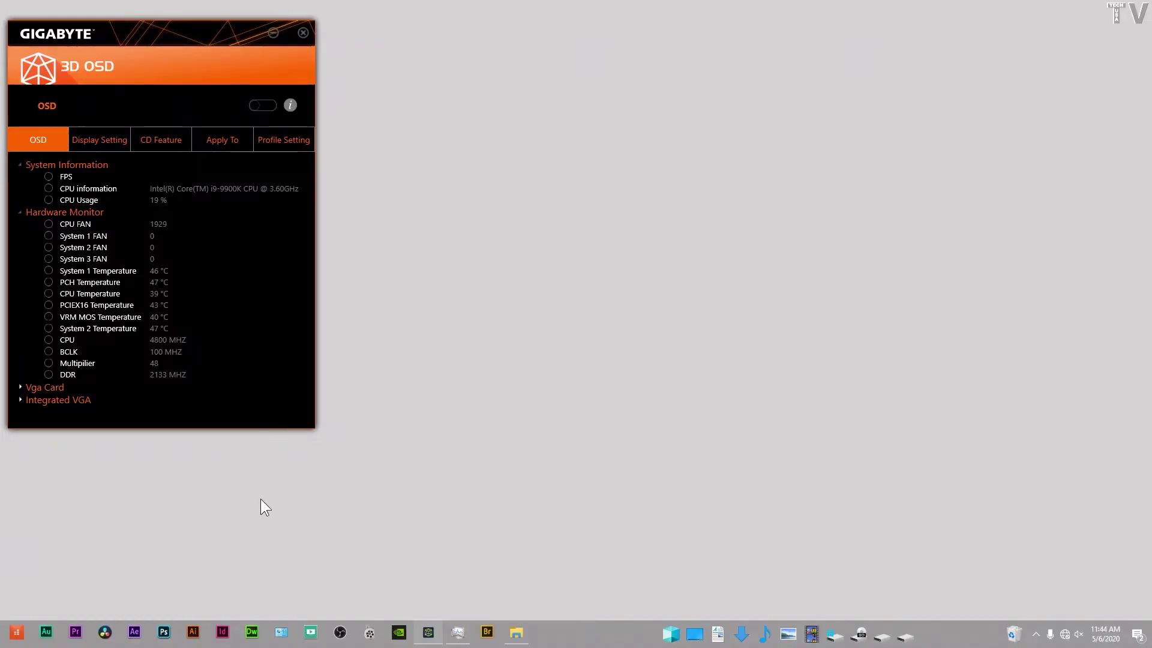
Step: Relaunch Premiere, reopen realtime_1, set the playhead to 00:05:29:10, and show both monitors
click(76, 636)
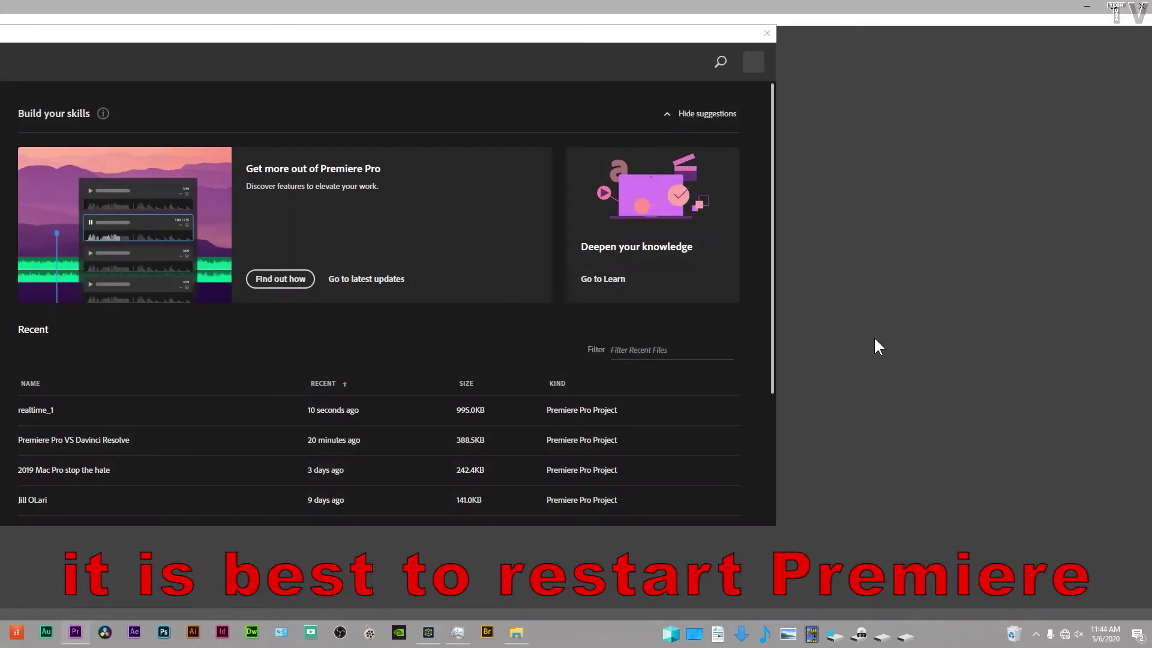
click(366, 411)
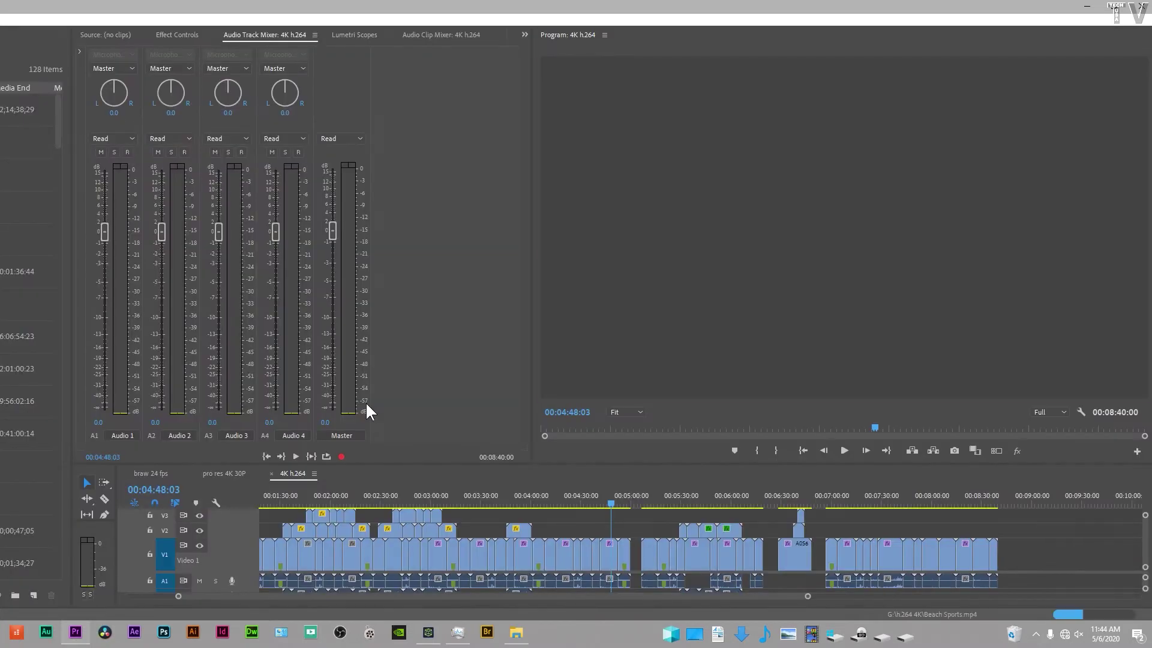
click(680, 495)
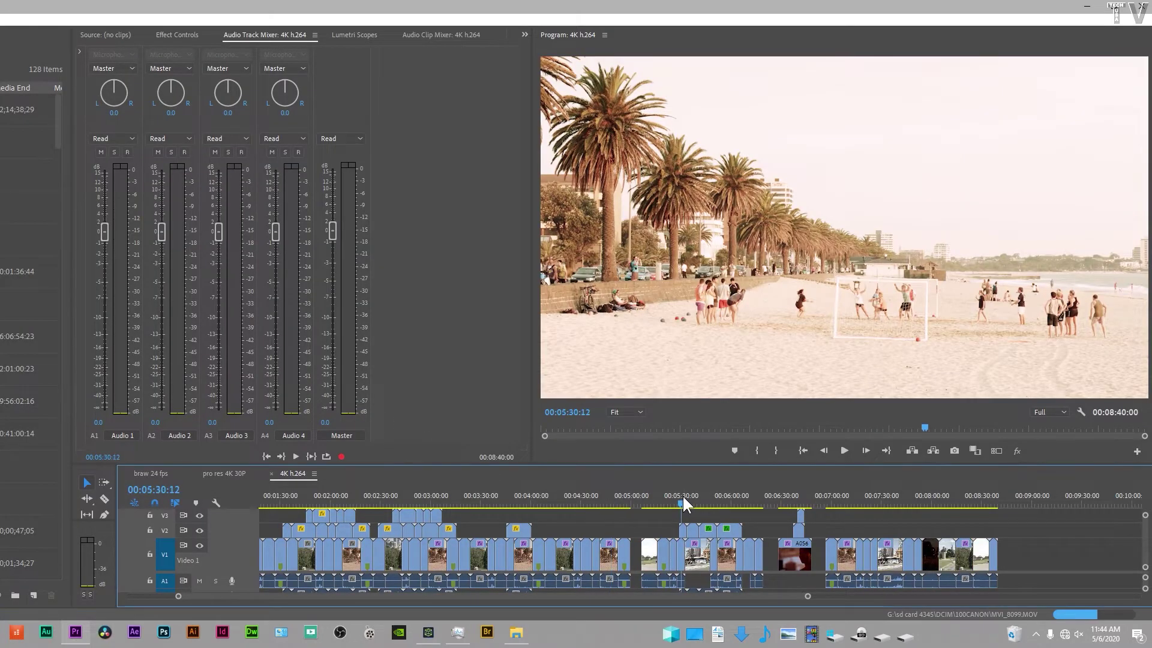
click(458, 631)
click(428, 632)
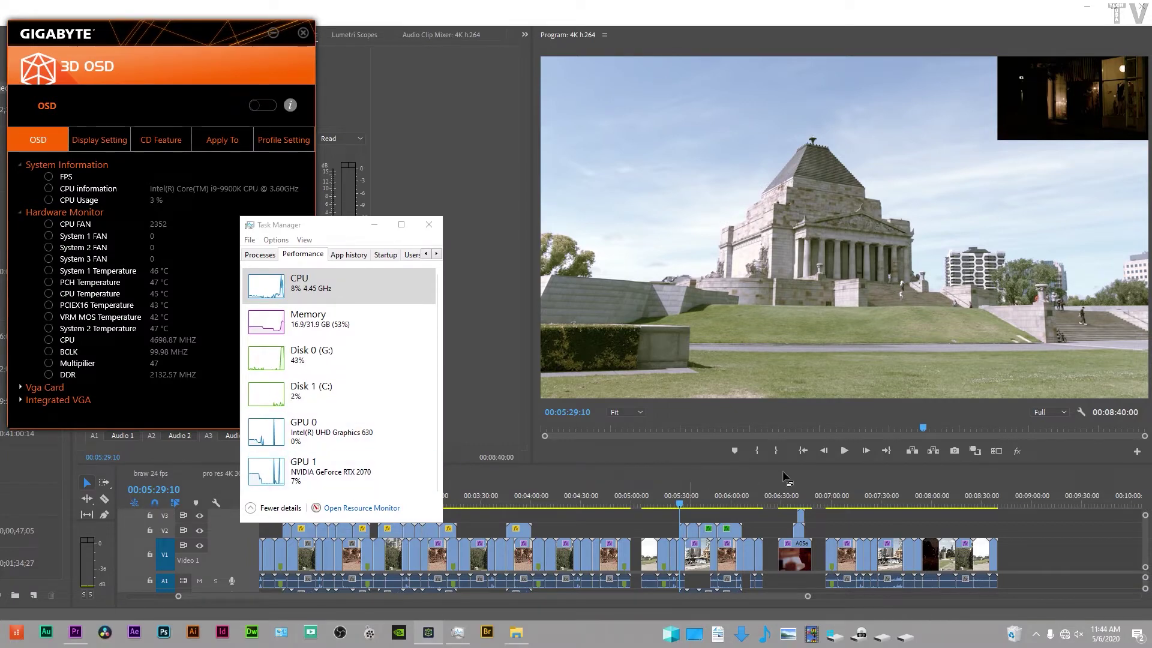
Step: Play the 4K h.264 sequence with hardware decoding off while watching the GIGABYTE load monitor
click(843, 450)
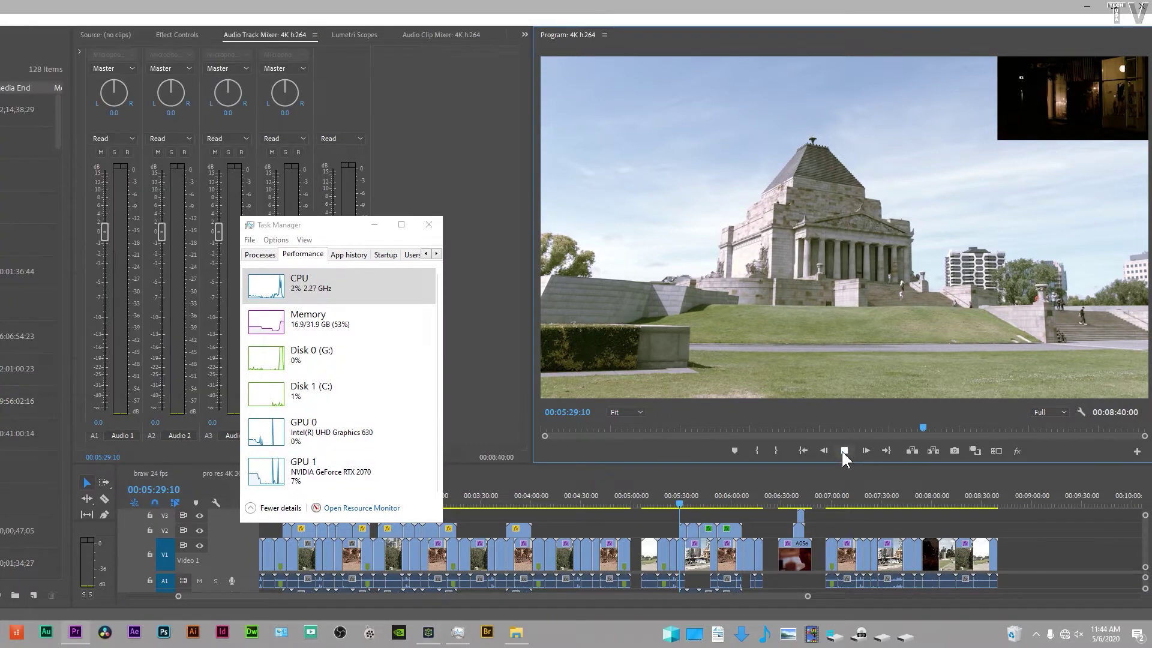
click(456, 639)
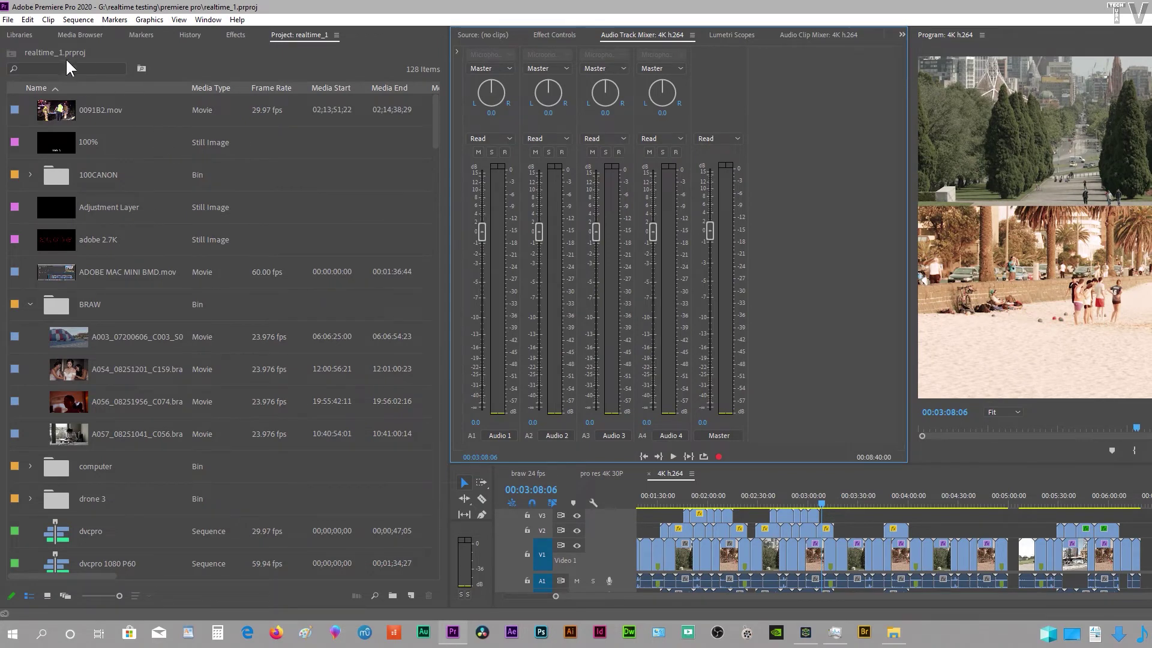
Step: Open the Media export settings and keep Performance set to Hardware Encoding
click(8, 20)
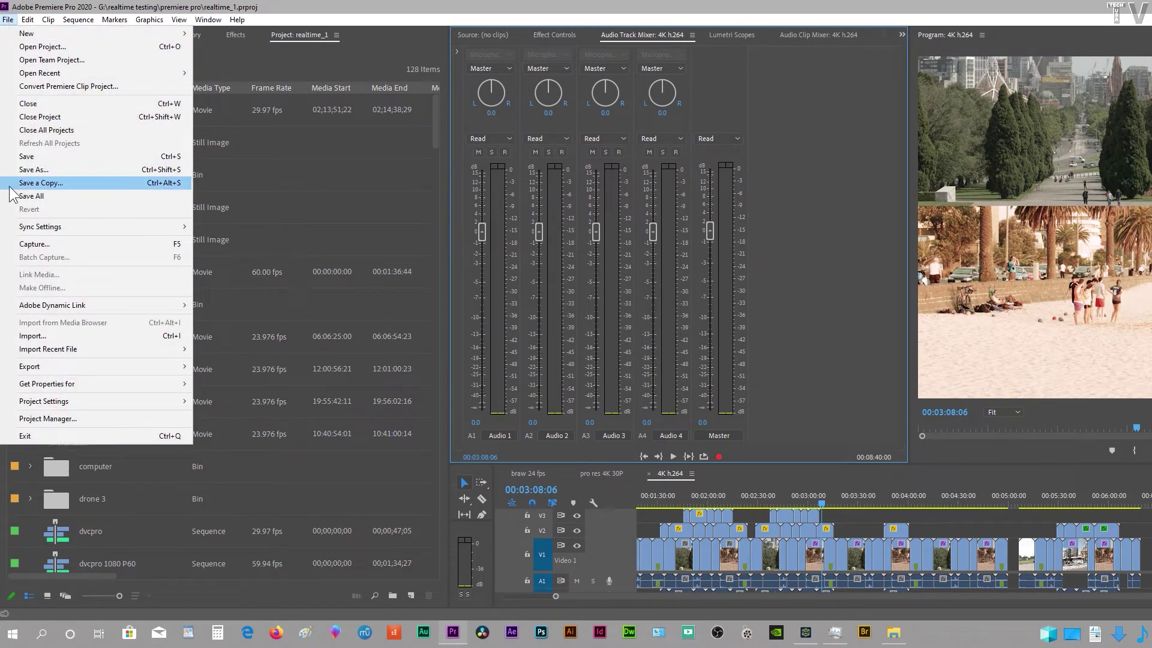
mouse_move(27, 368)
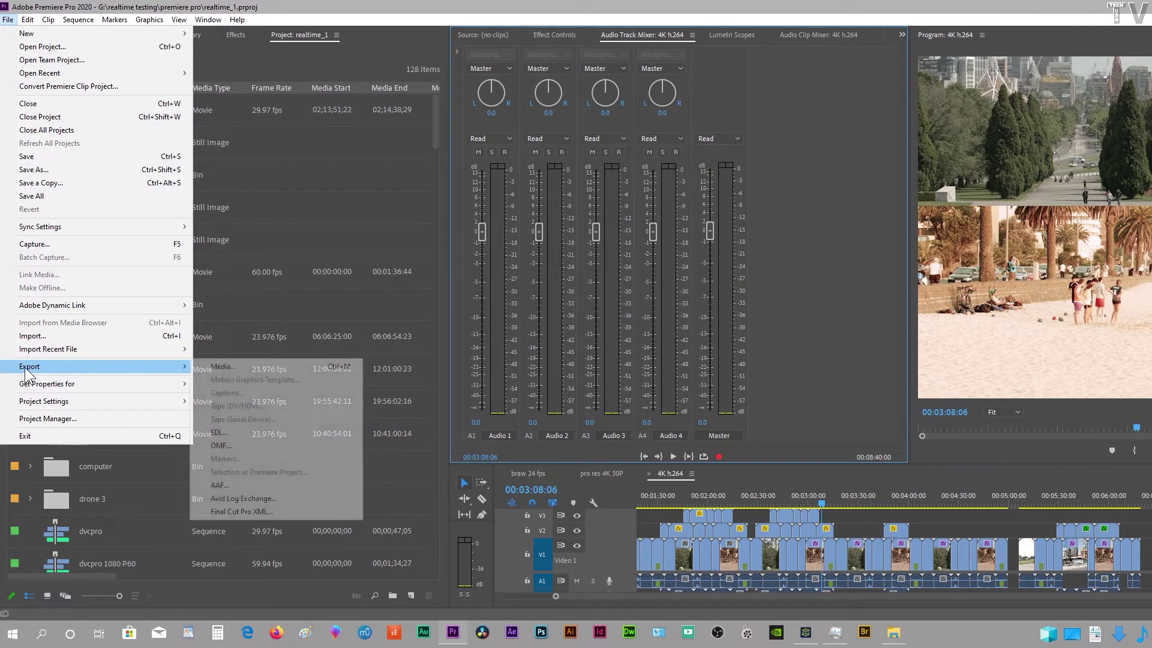
click(228, 369)
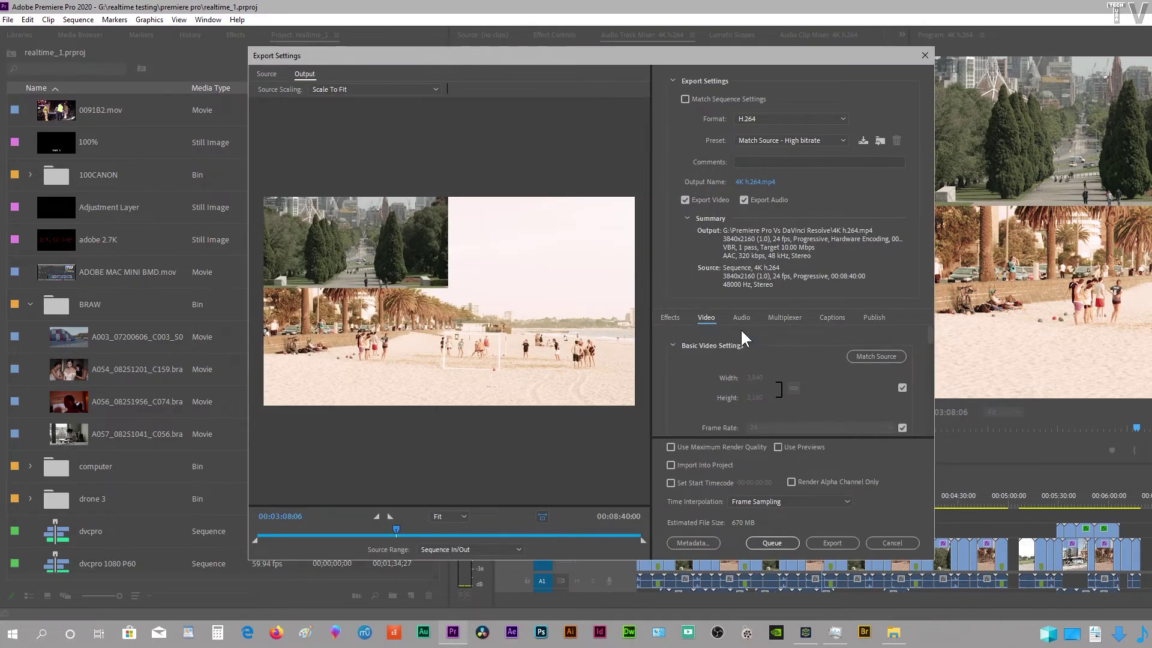
scroll(912, 372, down, 4)
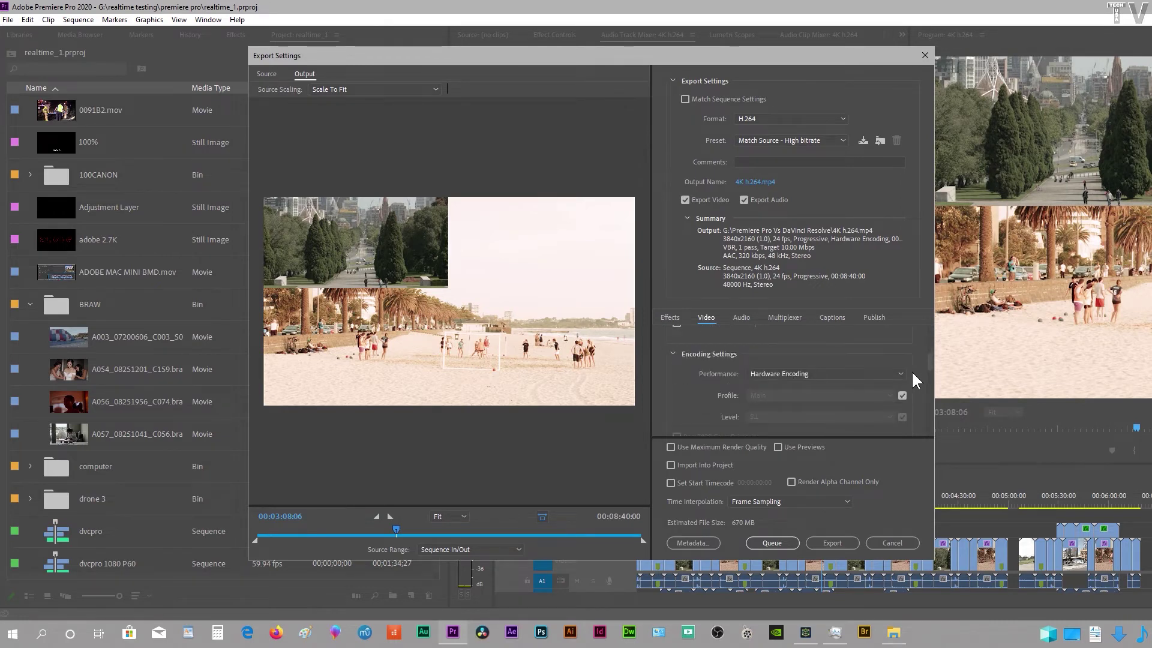
click(834, 373)
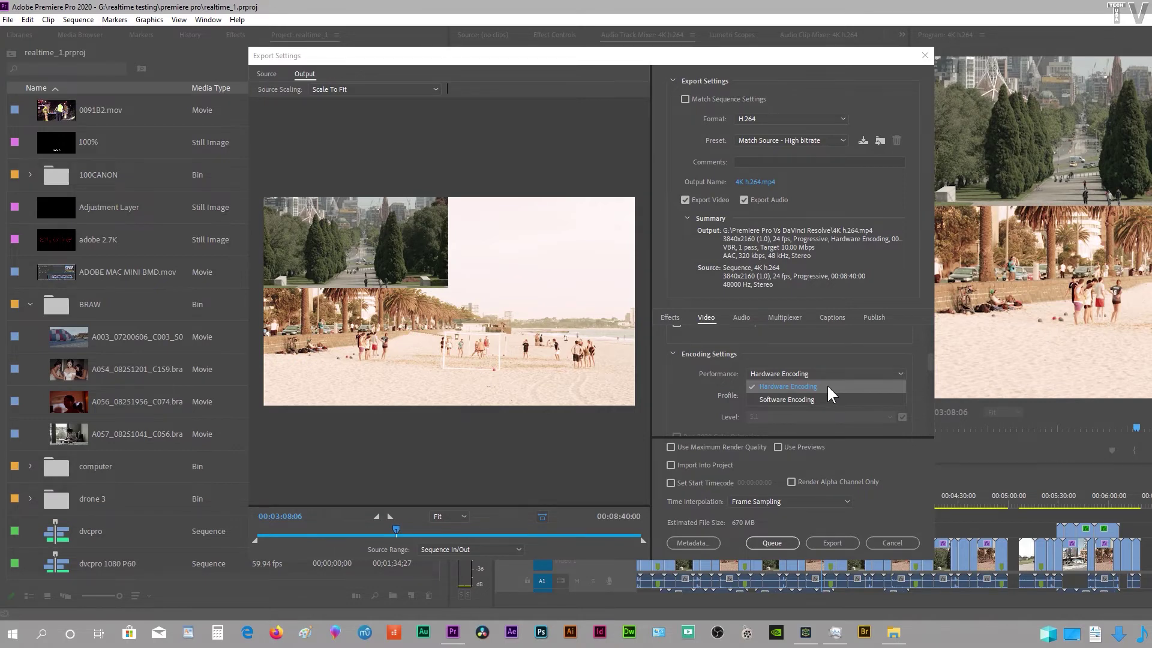
click(828, 387)
Step: Adjust the Target Bitrate slider for the H.264 export
scroll(922, 386, down, 3)
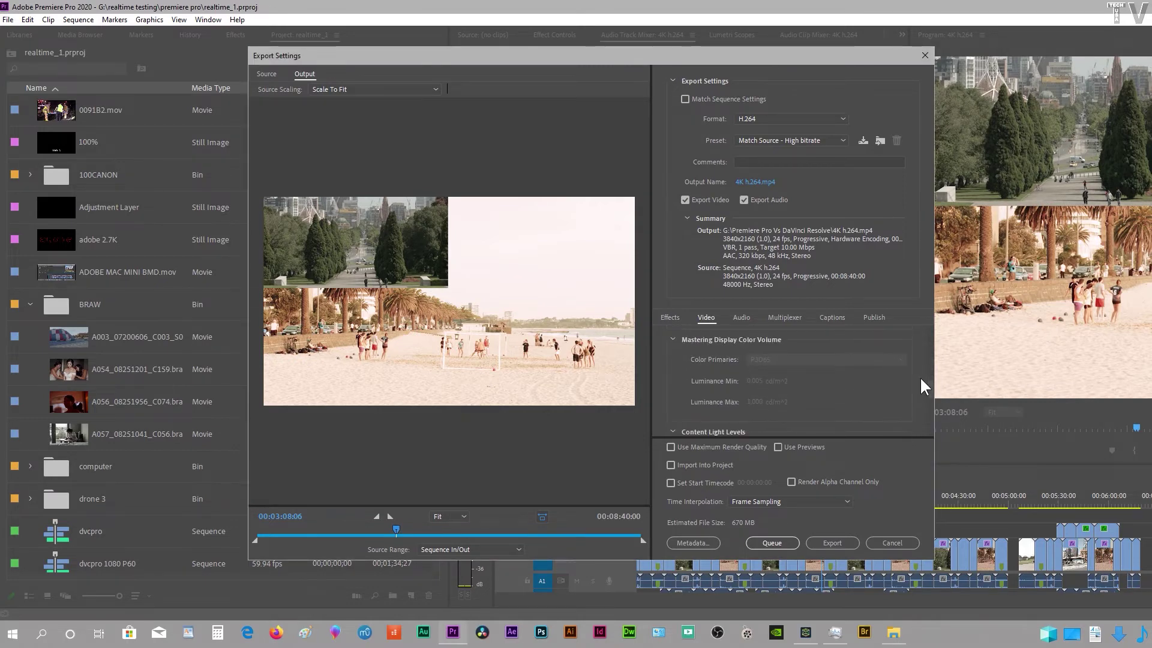
scroll(922, 386, down, 4)
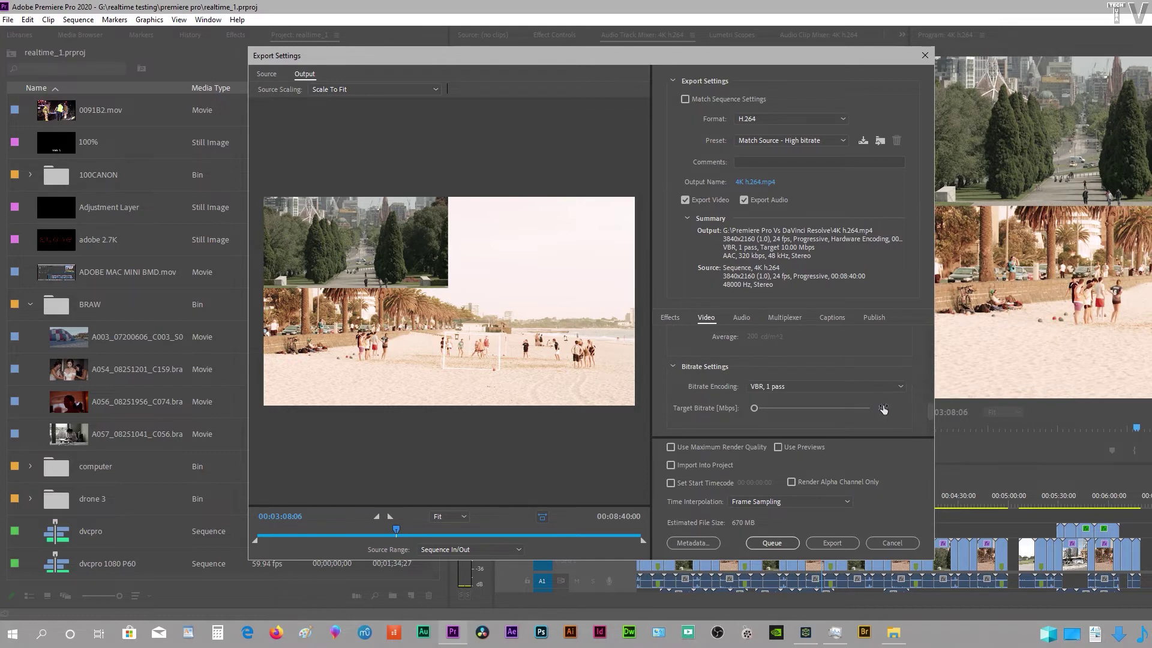
drag(754, 408, 839, 408)
scroll(822, 347, up, 2)
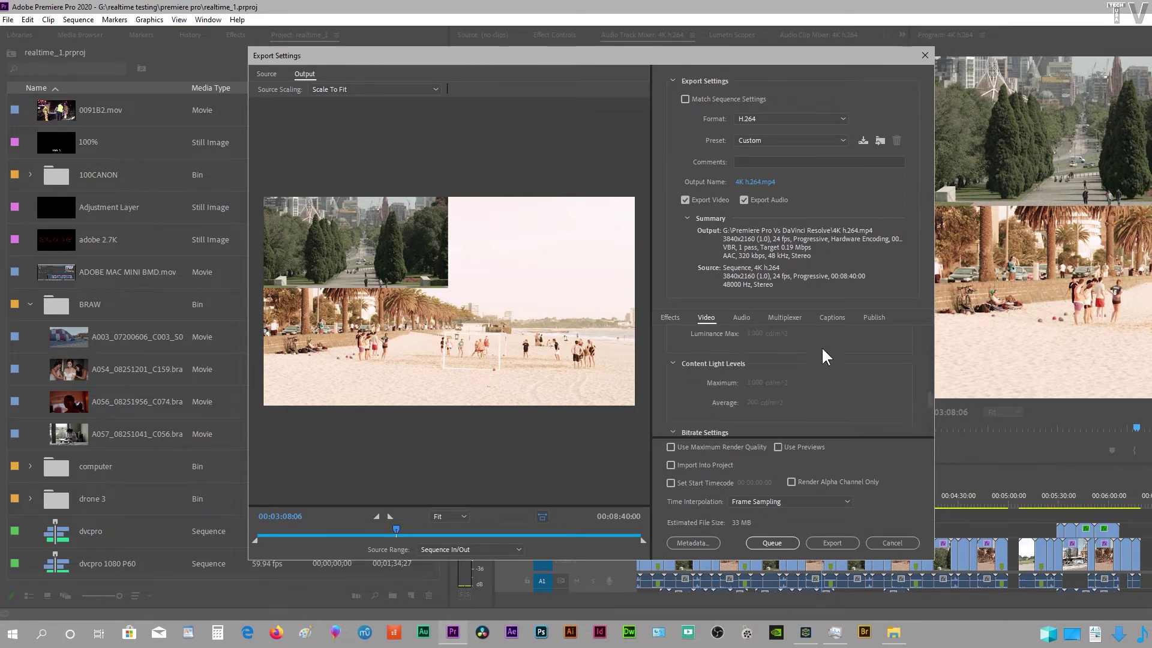
scroll(822, 348, up, 4)
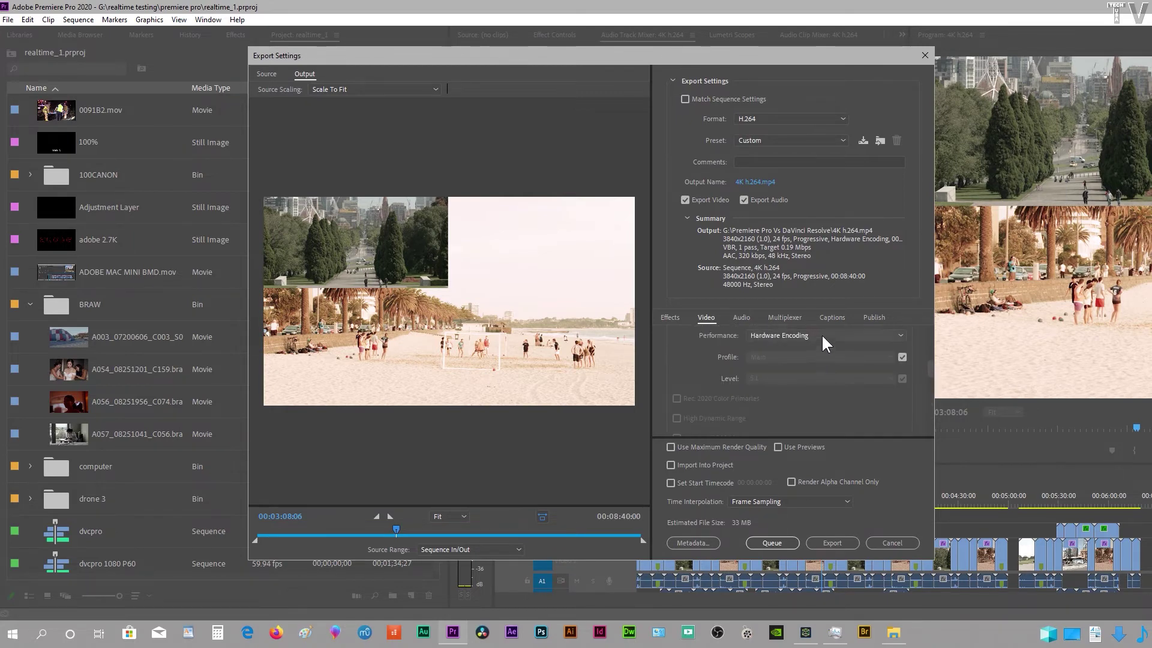
Step: Switch Performance to Software Encoding, then back to Hardware Encoding
click(822, 334)
click(819, 357)
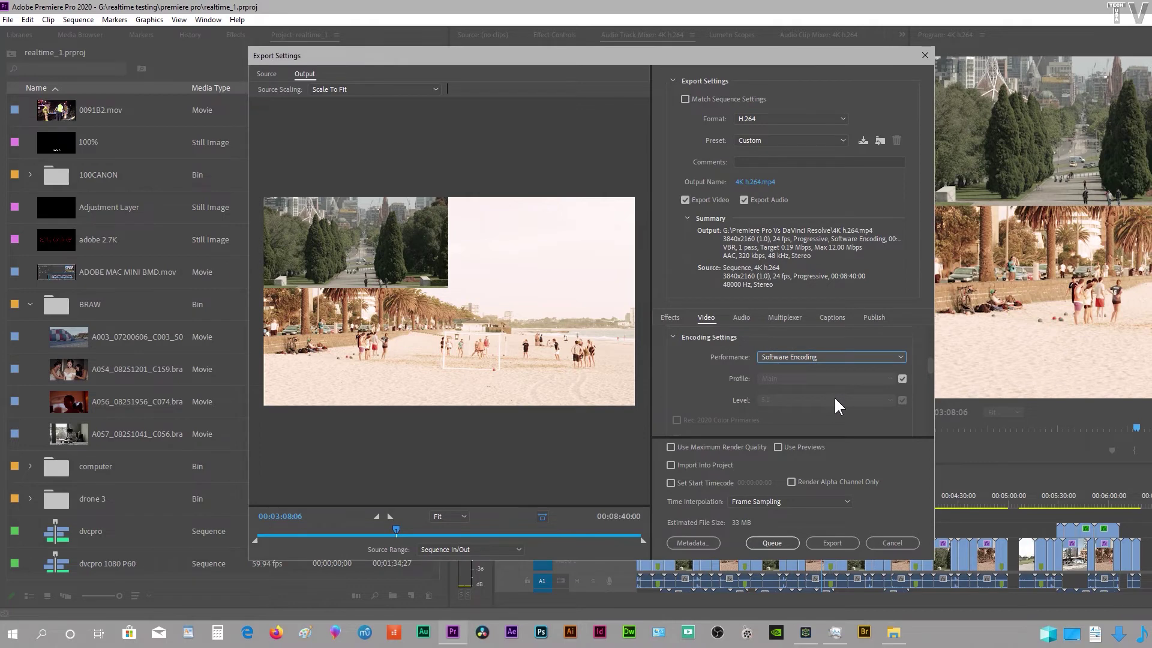
scroll(848, 404, down, 3)
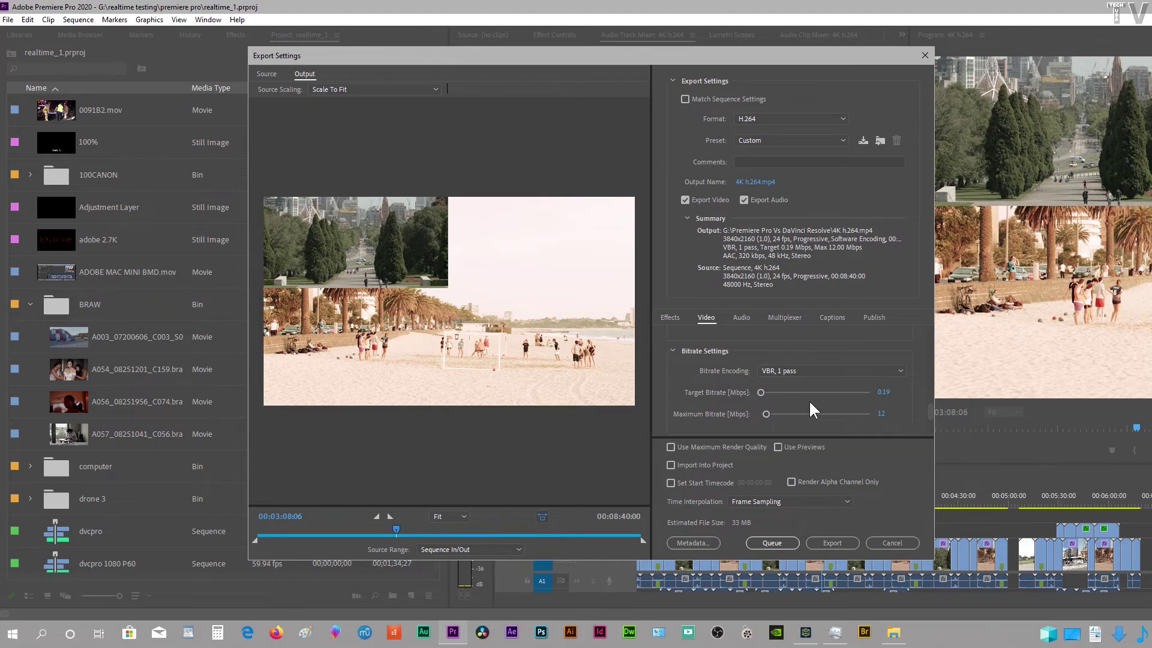
scroll(836, 351, up, 5)
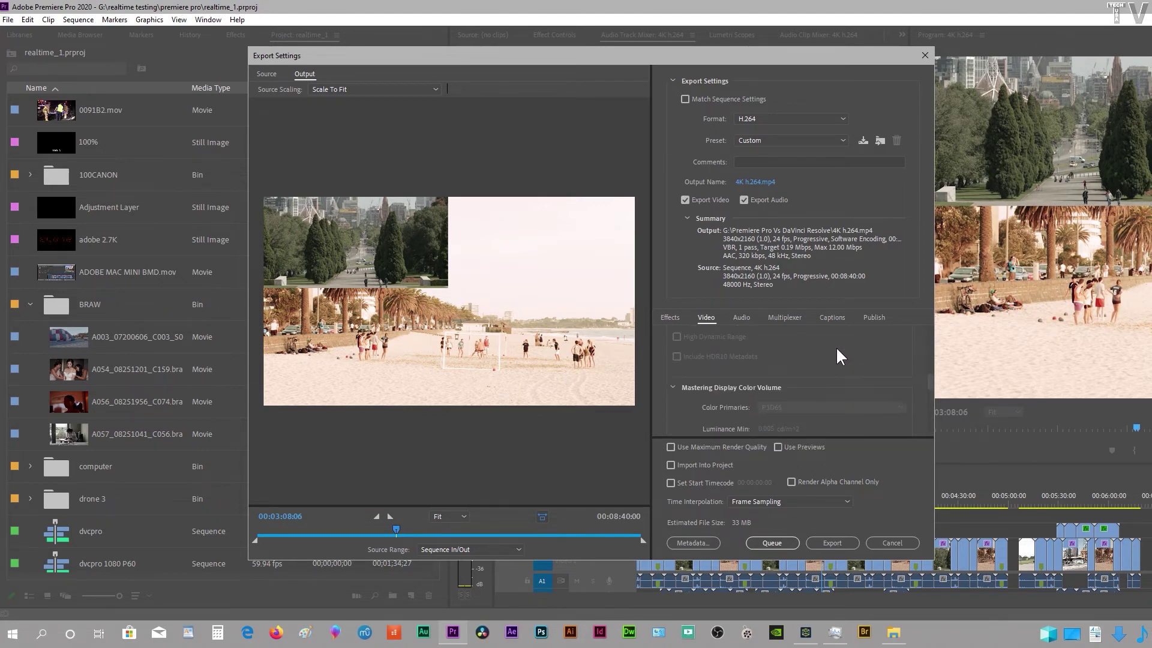
scroll(836, 357, up, 2)
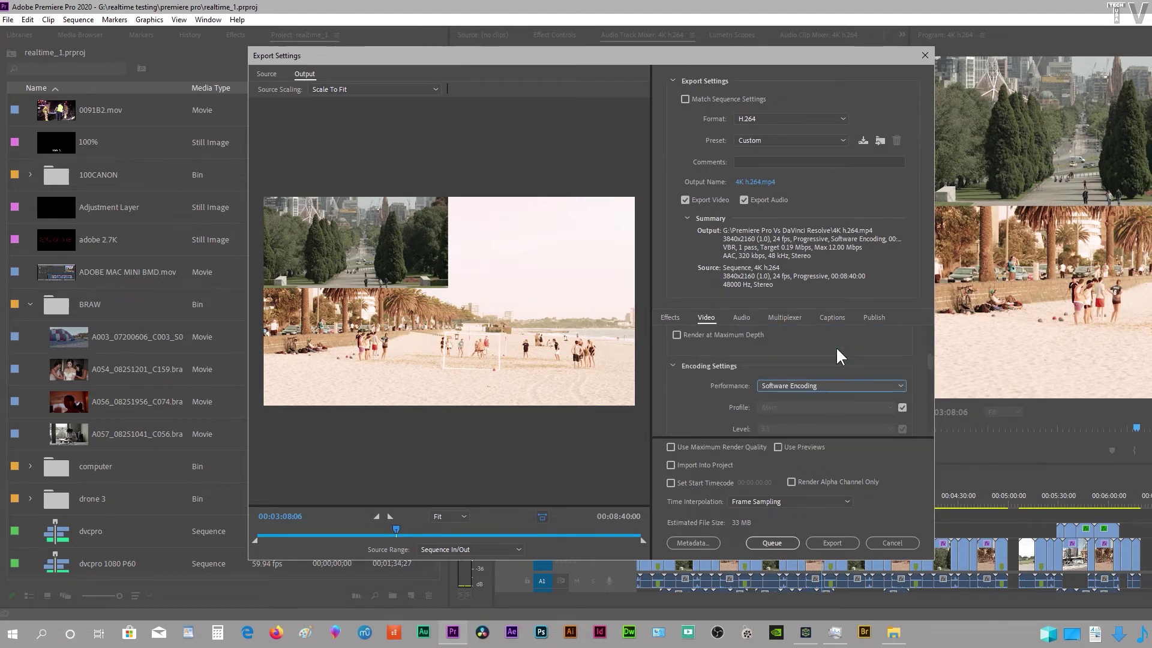
click(834, 383)
click(838, 399)
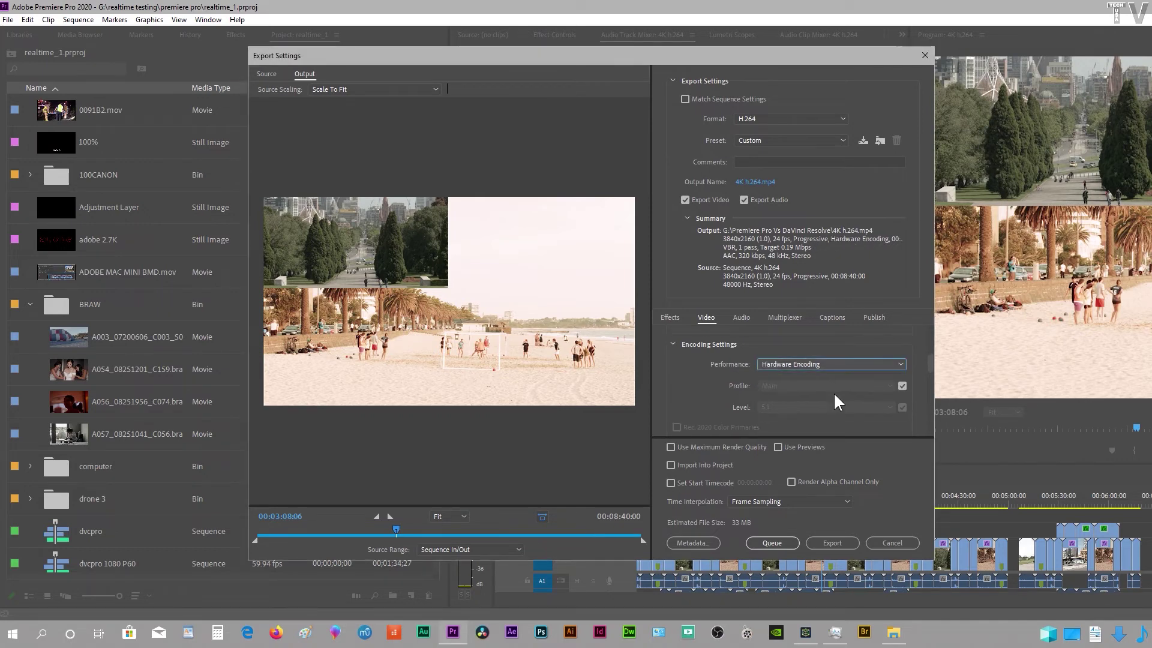
Step: Start exporting 4K h.264 and place Task Manager beside the progress to watch GPU load
click(831, 540)
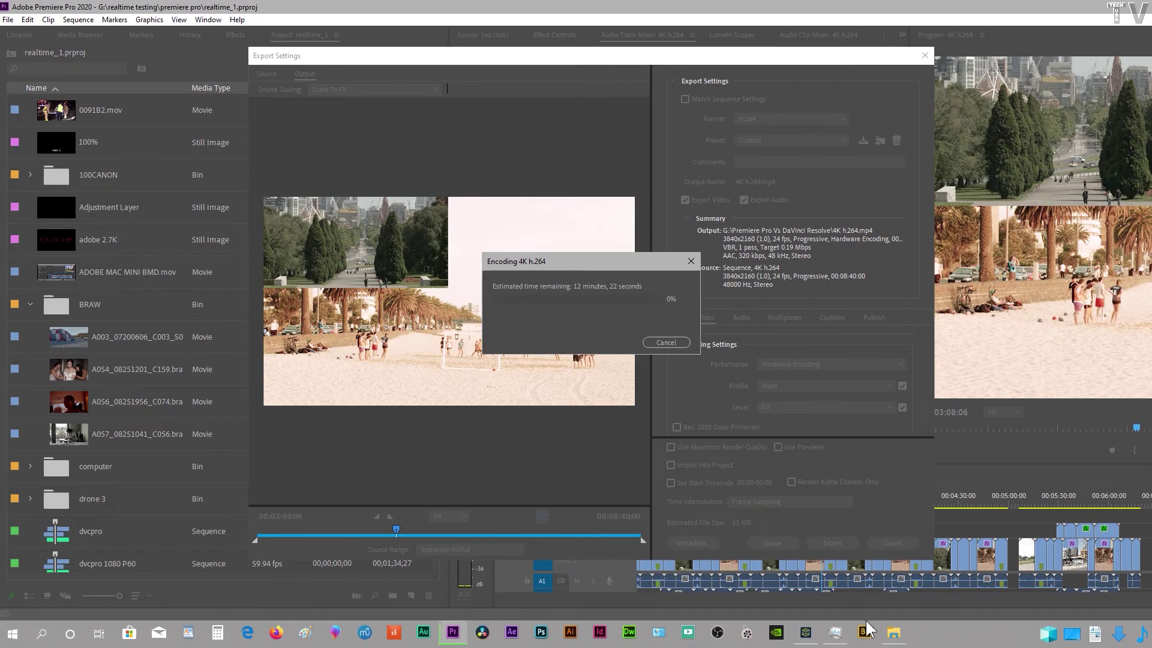
click(836, 636)
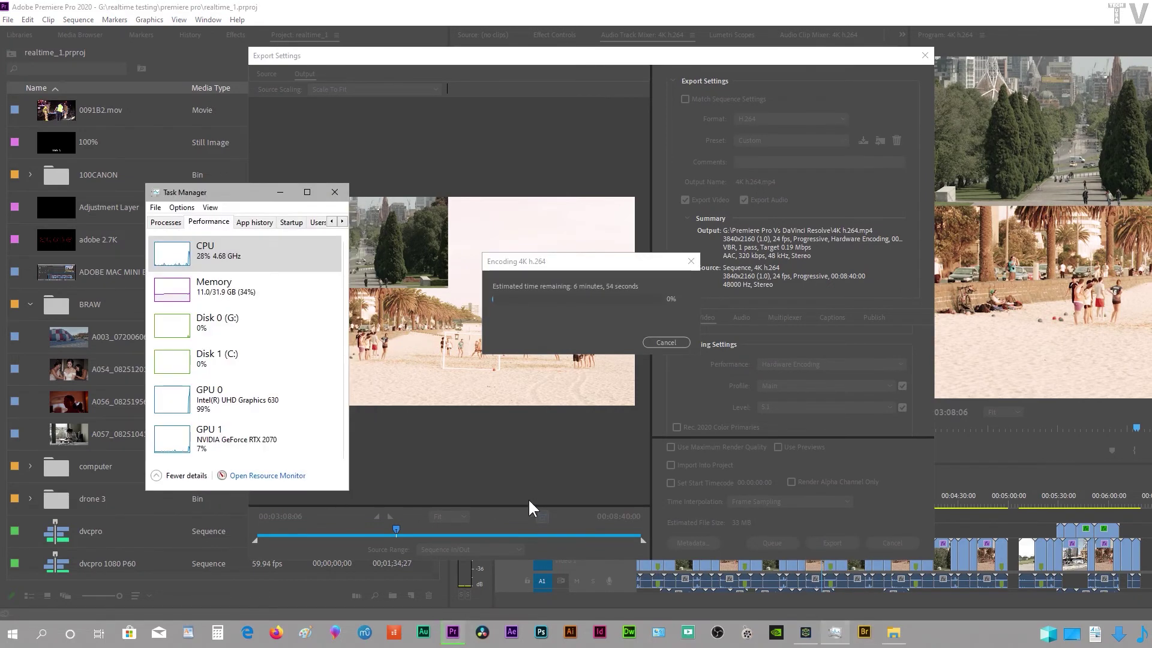
drag(234, 195, 831, 150)
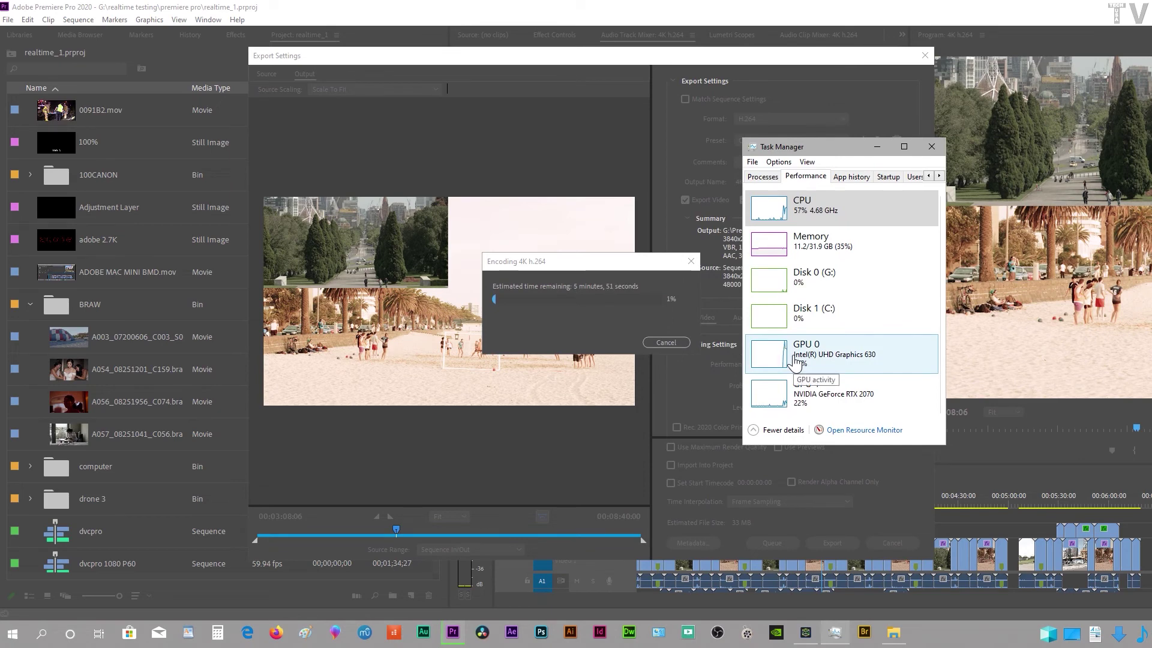